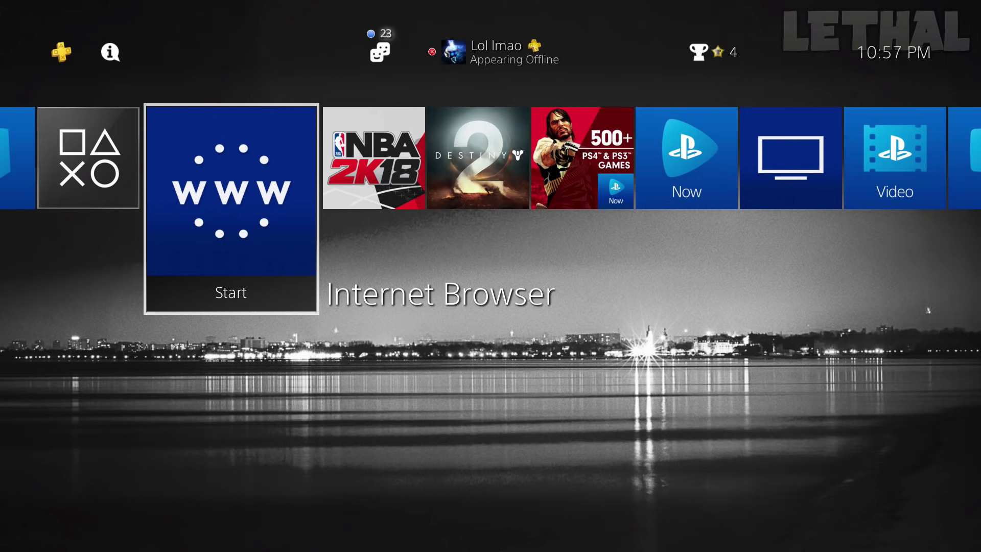
# - Glance at What's New and the notifications, then return to the app row
pyautogui.press('Left')
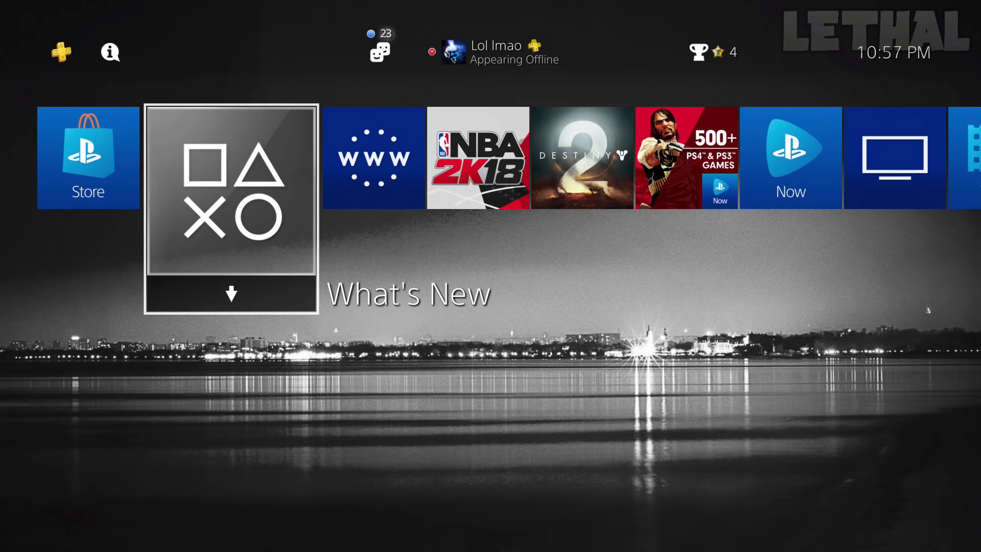
pyautogui.press('Right')
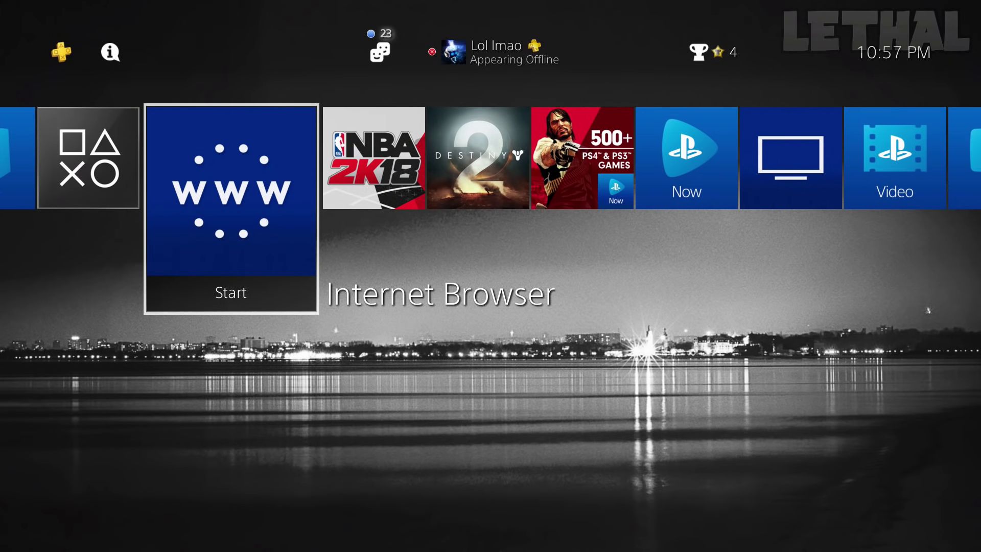
pyautogui.press('Up')
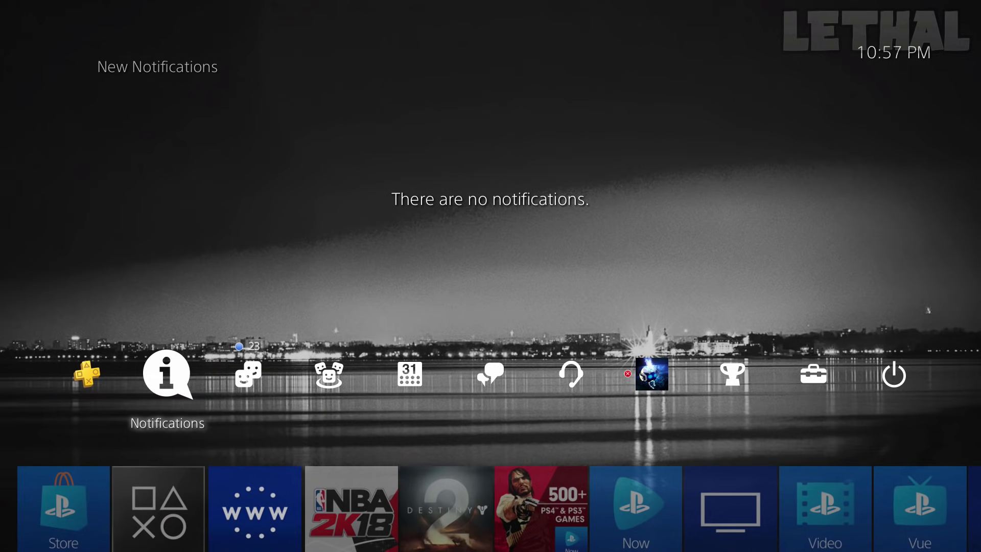
pyautogui.press('Down')
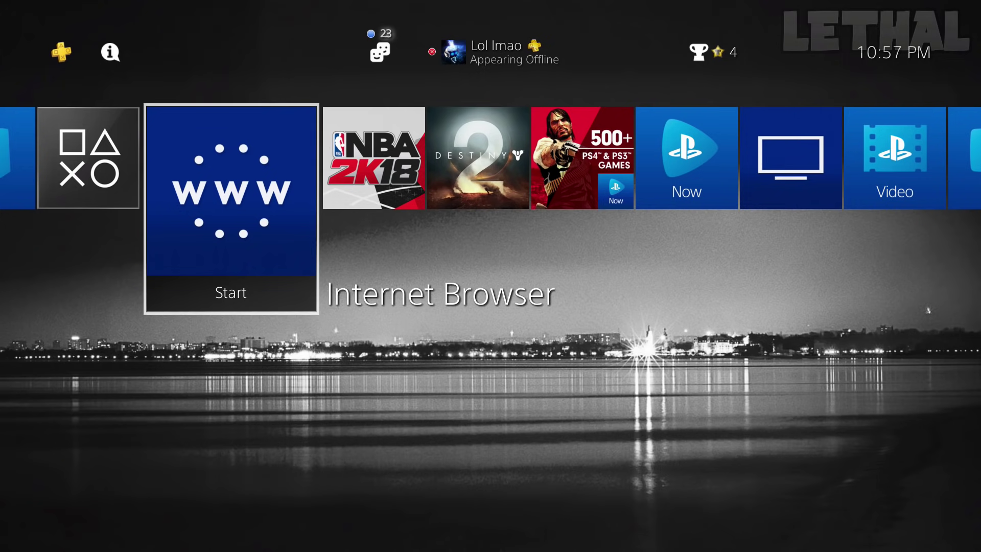
# - Step along the home row apps past NBA 2K18 and open the Library
pyautogui.press('Right')
pyautogui.press('Left')
pyautogui.press('Right')
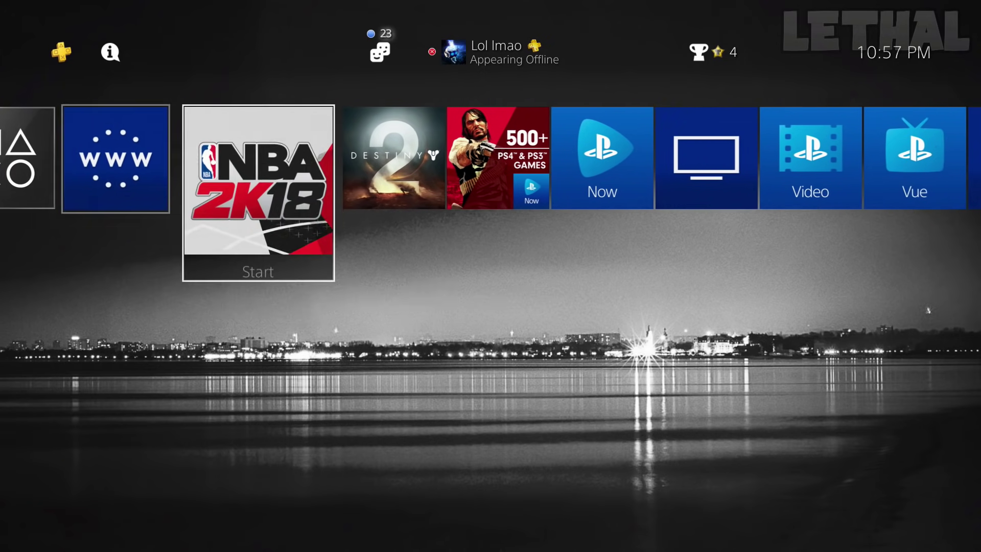
pyautogui.press('Right')
pyautogui.press('Right')
pyautogui.press('Right')
pyautogui.press('Right')
pyautogui.press('Right')
pyautogui.press('Right')
pyautogui.press('Right')
pyautogui.press('Right')
pyautogui.press('Right')
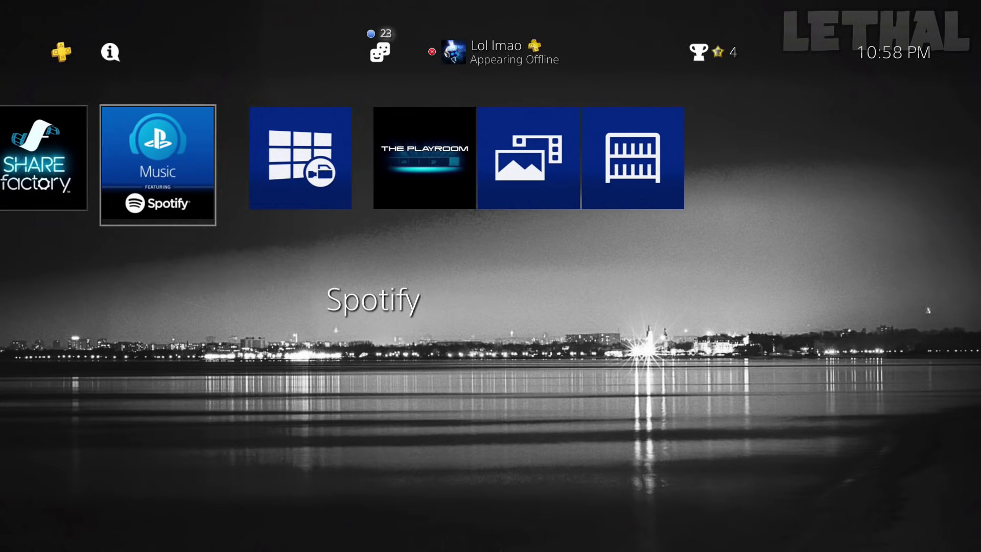
pyautogui.press('Right')
pyautogui.press('Right')
pyautogui.press('Right')
pyautogui.press('Right')
pyautogui.press('Left')
pyautogui.press('Left')
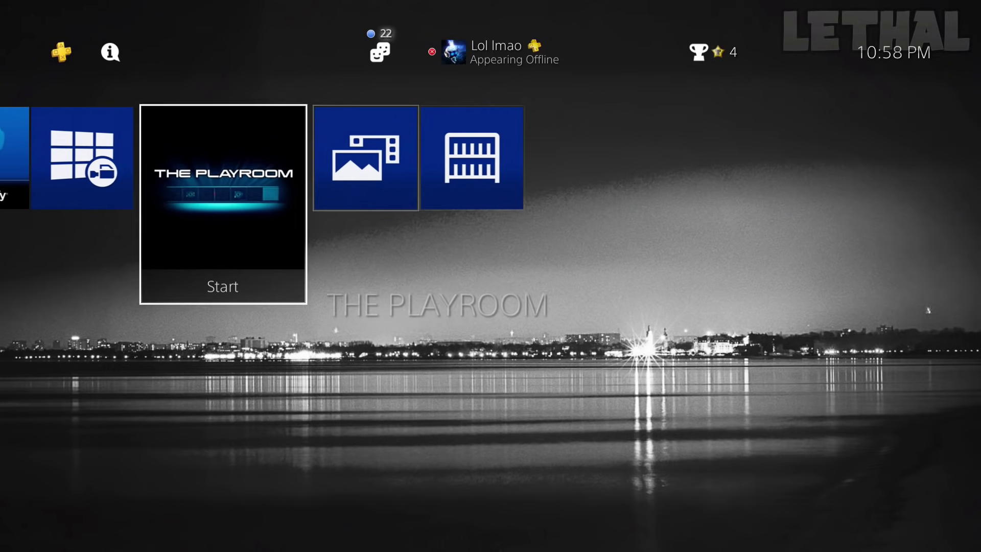
pyautogui.press('Right')
pyautogui.press('Right')
pyautogui.press('Return')
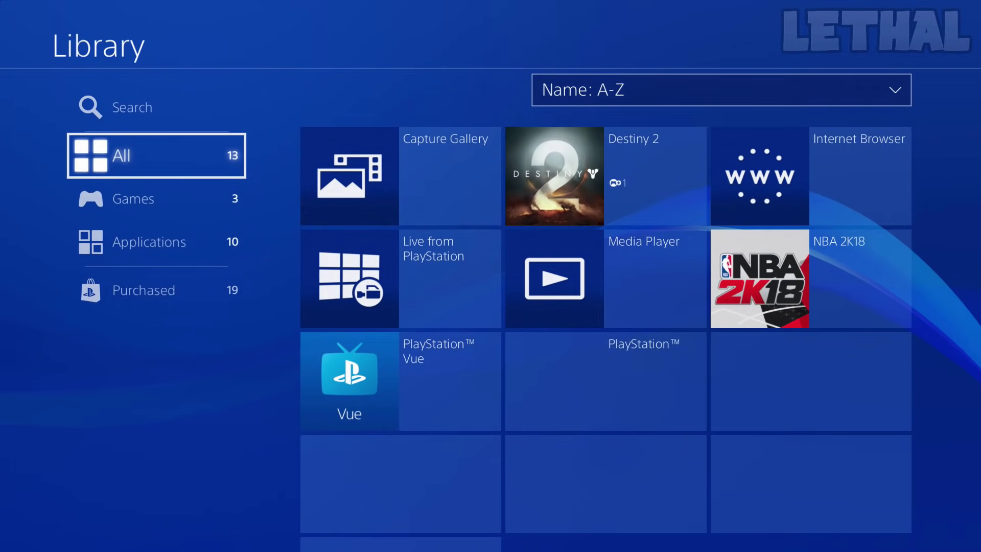
# - Look through the installed apps in the Library, then close it to the home screen
pyautogui.press('Right')
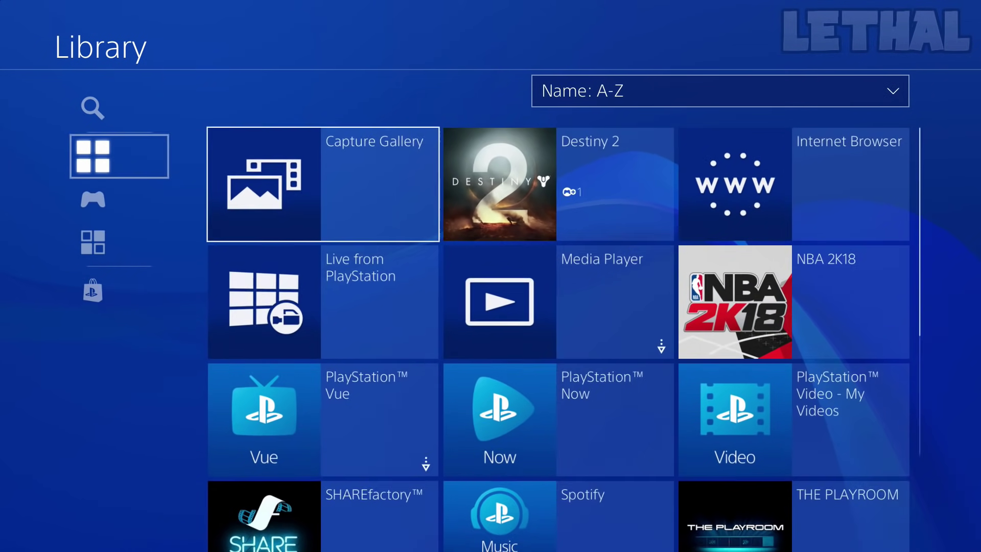
pyautogui.press('Right')
pyautogui.press('Right')
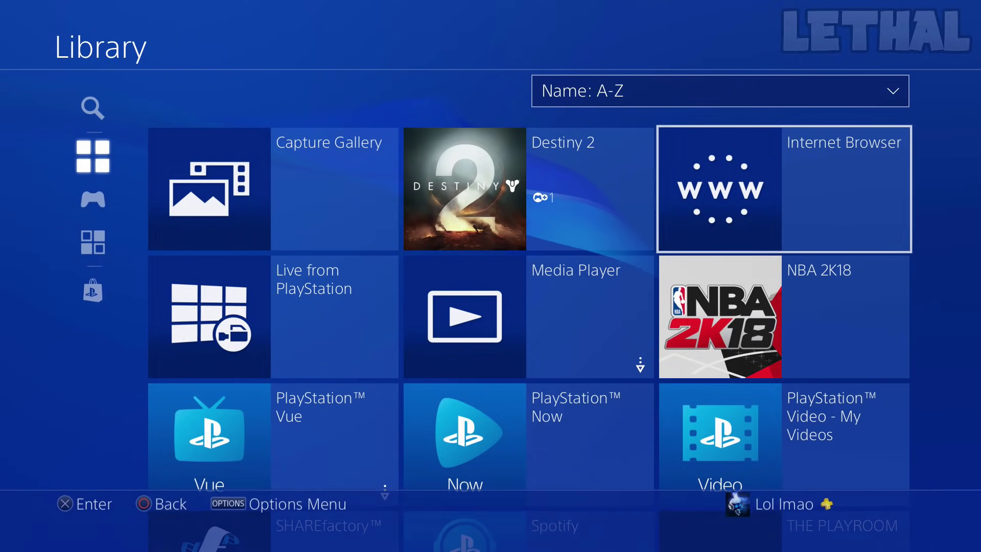
pyautogui.press('Down')
pyautogui.press('Down')
pyautogui.press('Down')
pyautogui.press('Down')
pyautogui.press('Left')
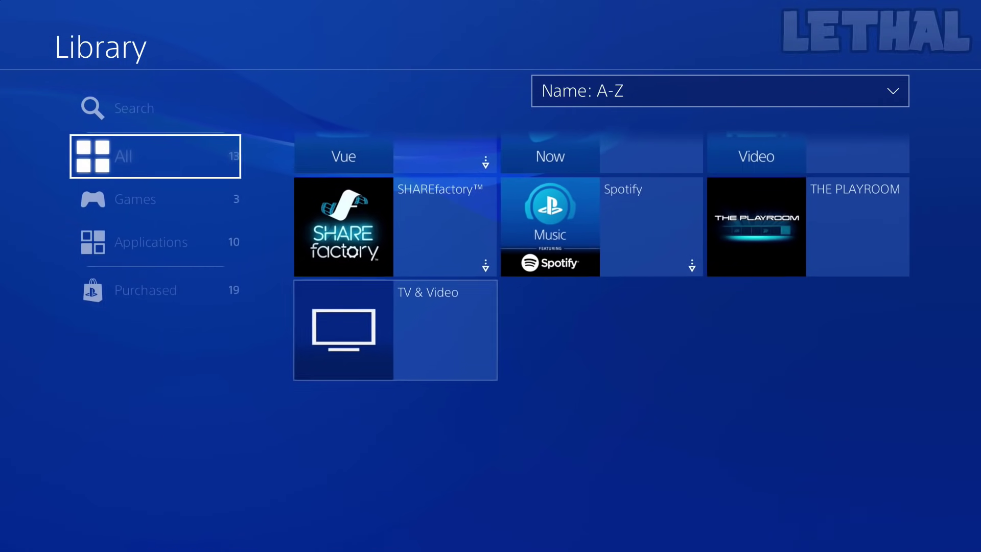
pyautogui.press('Escape')
# - Launch the Internet Browser from the home row to load the Papers.Co search
pyautogui.press('Left')
pyautogui.press('Left')
pyautogui.press('Left')
pyautogui.press('Left')
pyautogui.press('Left')
pyautogui.press('Left')
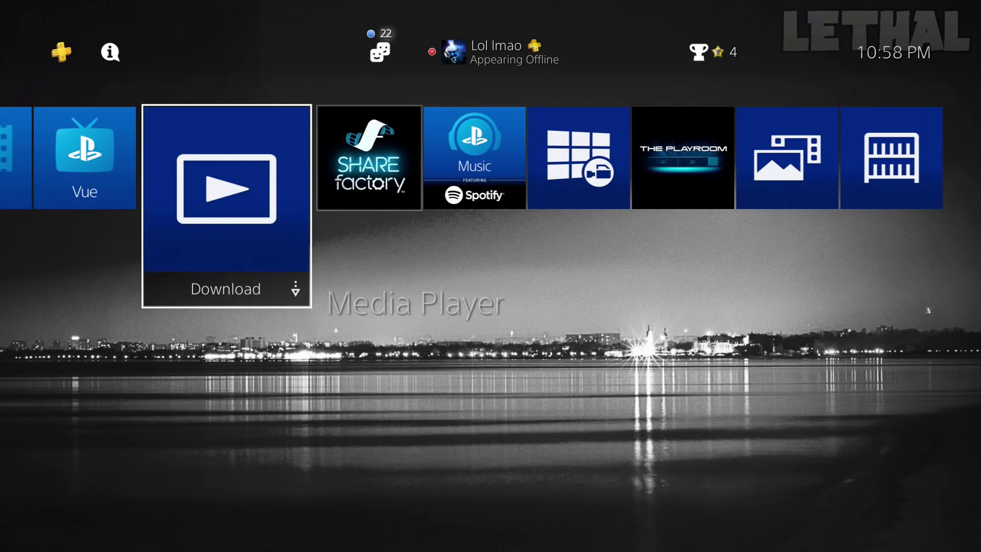
pyautogui.press('Left')
pyautogui.press('Left')
pyautogui.press('Left')
pyautogui.press('Left')
pyautogui.press('Left')
pyautogui.press('Left')
pyautogui.press('Left')
pyautogui.press('Left')
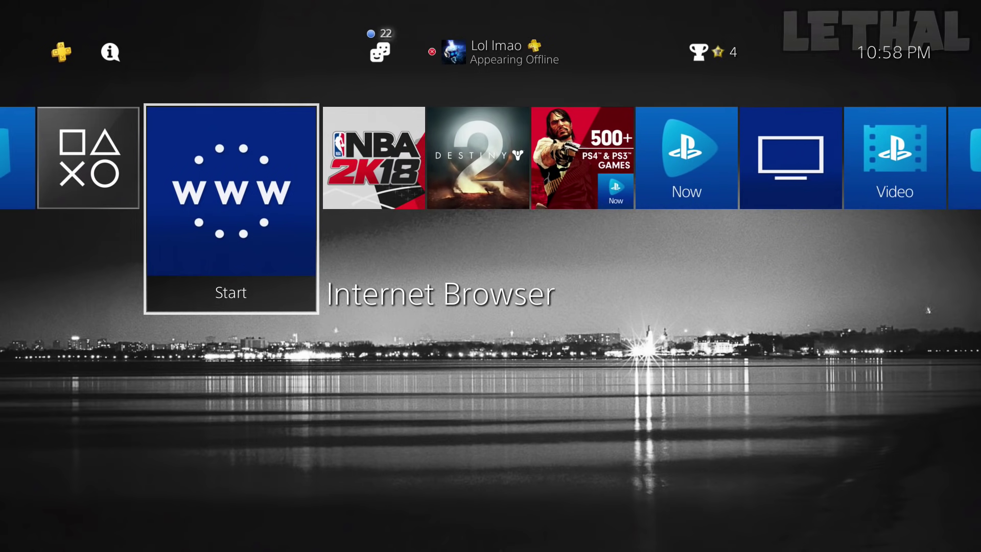
pyautogui.press('Return')
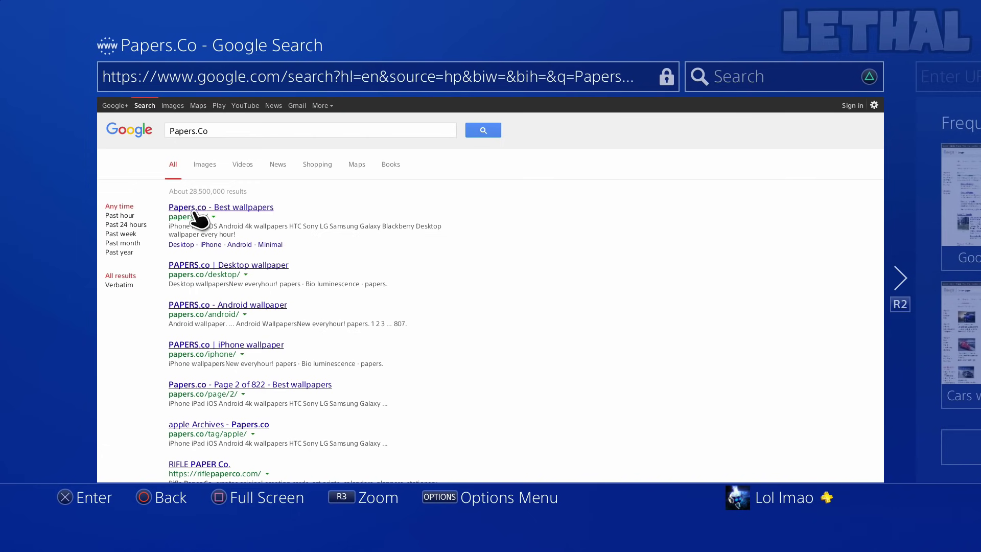
# - Open the first Google result, 'Papers.co - Best wallpapers'
pyautogui.click(193, 210)
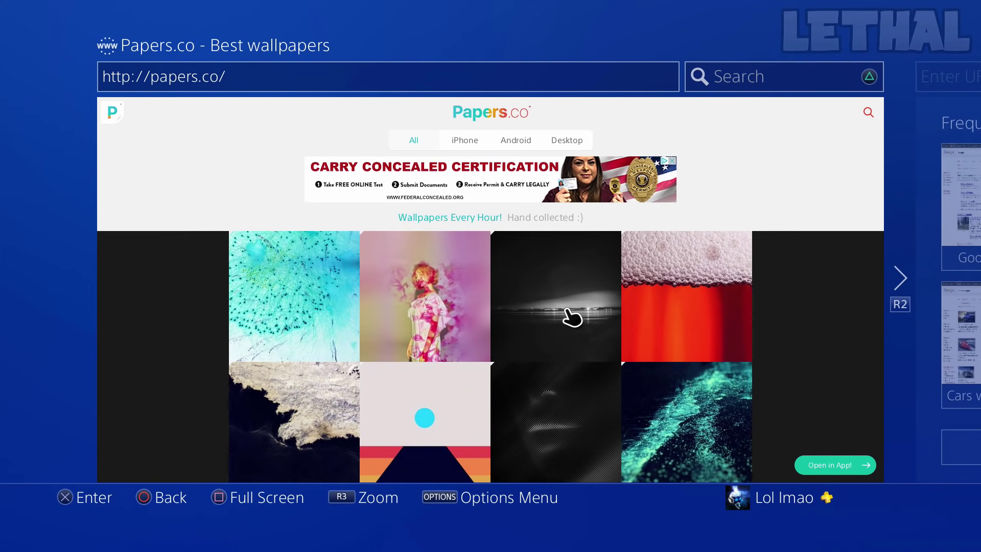
# - Go to page 2 of the Papers.co wallpaper listings
pyautogui.scroll(-2, 568, 309)
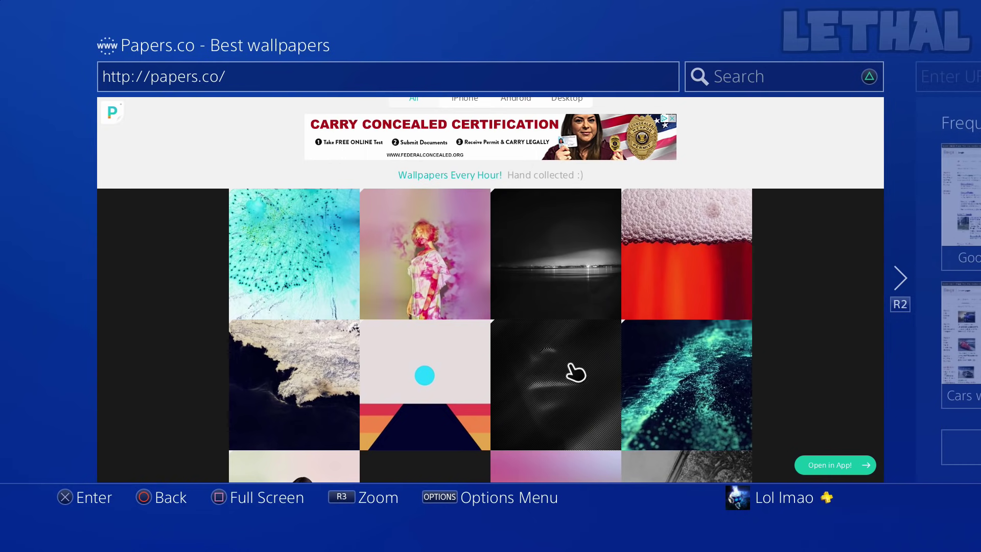
pyautogui.scroll(-3, 582, 373)
pyautogui.scroll(-5, 584, 375)
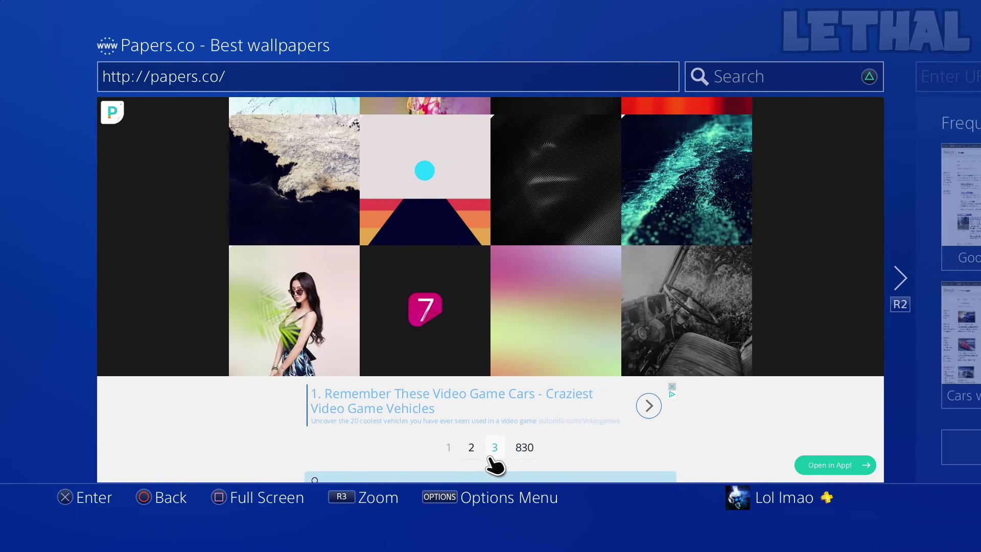
pyautogui.click(470, 449)
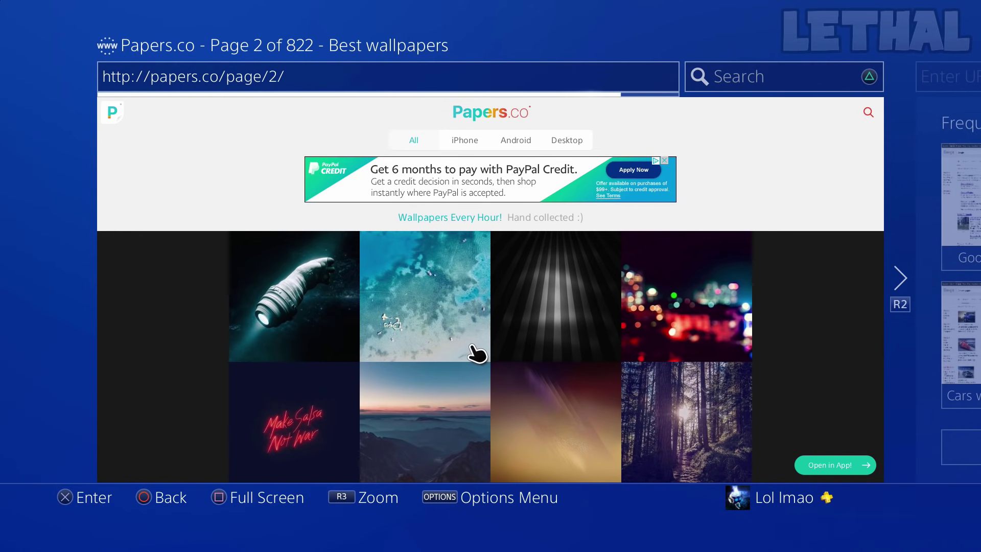
# - Open the ns75 mountain afternoon sky wallpaper page
pyautogui.scroll(-2, 411, 320)
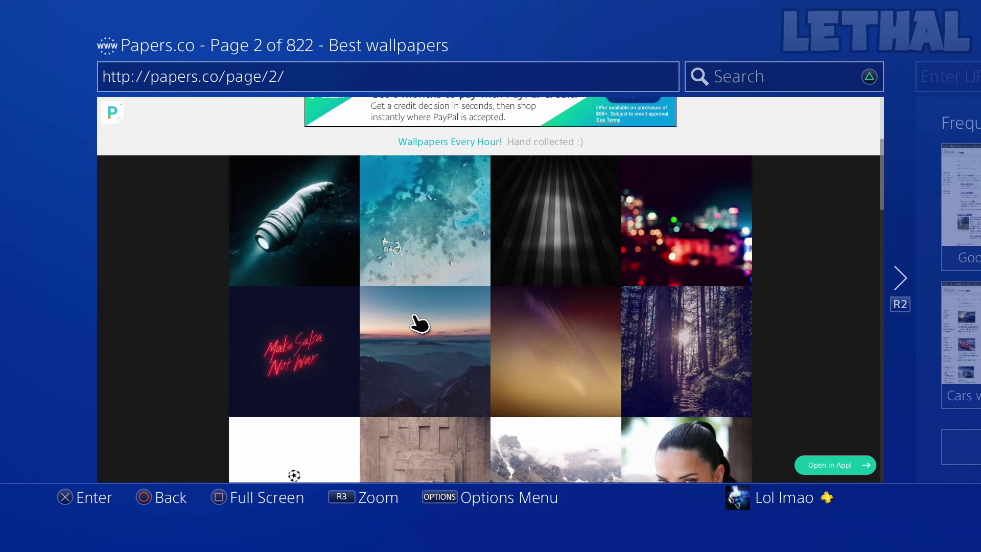
pyautogui.scroll(-2, 415, 318)
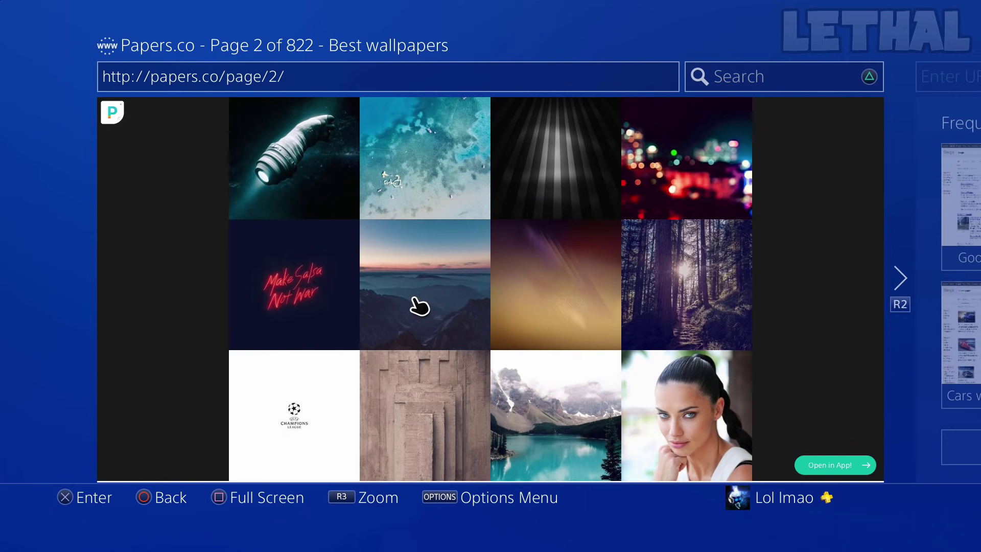
pyautogui.click(414, 299)
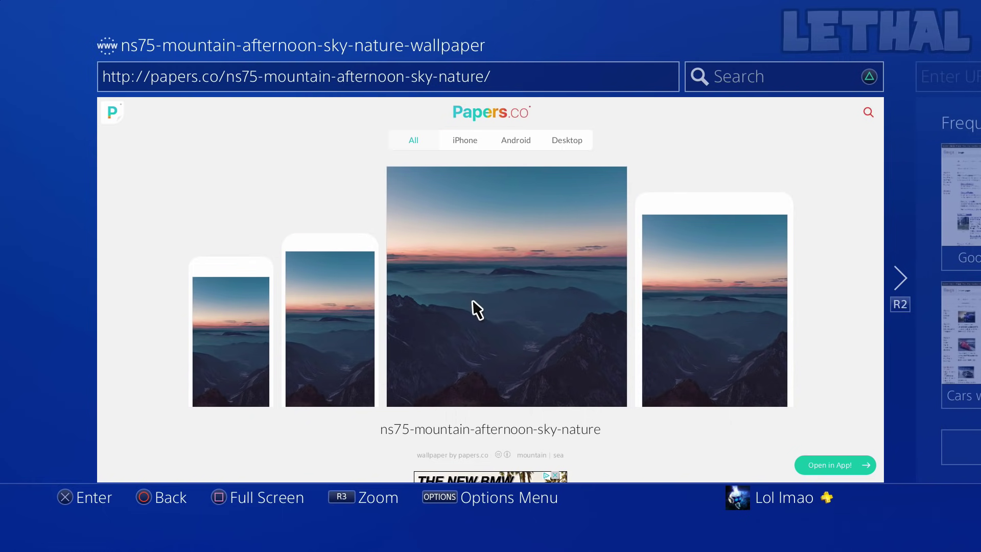
# - Scroll down to the Desktop Wallpapers sizes, from 1024 x 768 to 3840 x 2400
pyautogui.scroll(-7, 473, 309)
pyautogui.scroll(-5, 476, 307)
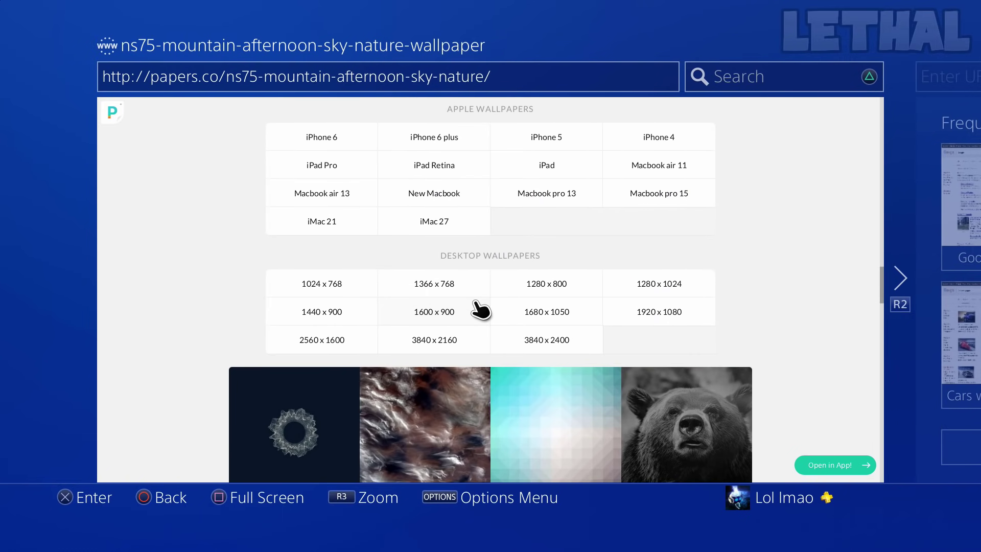
pyautogui.scroll(1, 513, 306)
pyautogui.scroll(-2, 513, 308)
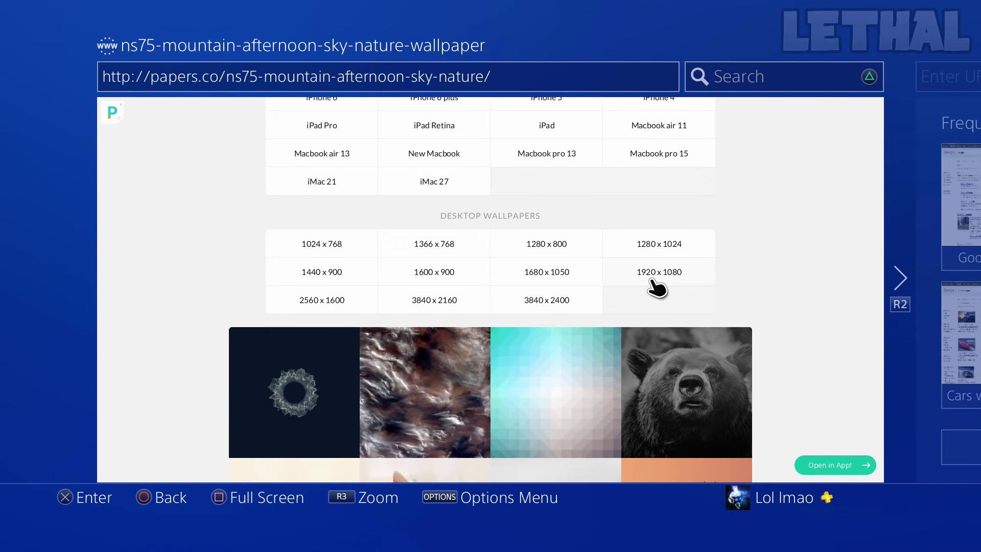
# - Open the 3840 x 2400 desktop version of the mountain wallpaper
pyautogui.click(540, 303)
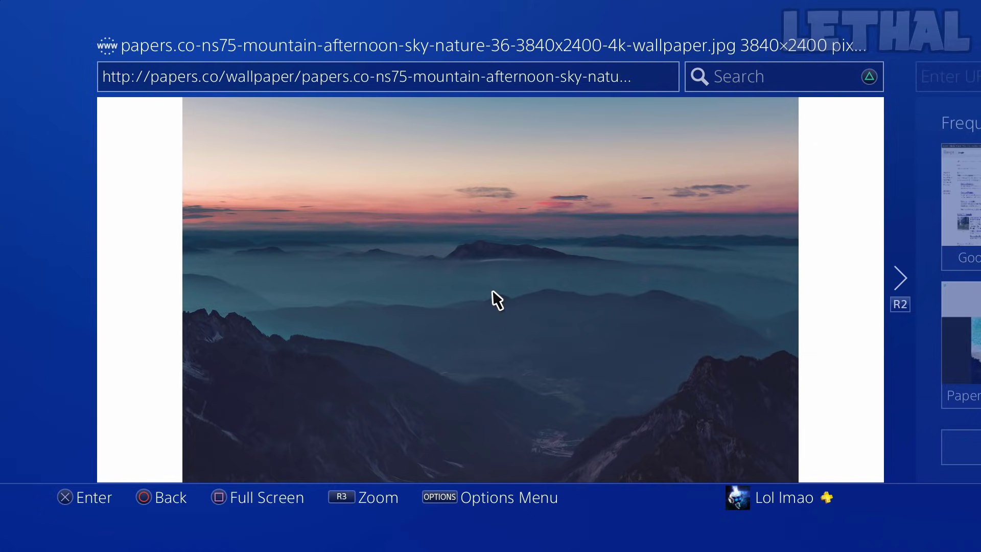
# - Leave the browser and open the Themes section of the PS4 Settings
pyautogui.press('super')
pyautogui.press('Up')
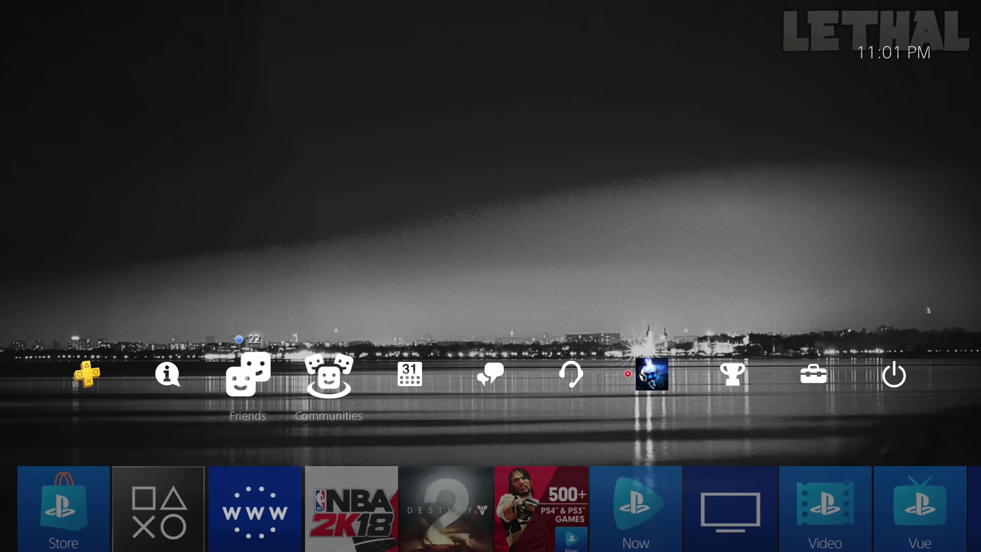
pyautogui.press('Right')
pyautogui.press('Right')
pyautogui.press('Right')
pyautogui.press('Right')
pyautogui.press('Right')
pyautogui.press('Right')
pyautogui.press('Right')
pyautogui.press('Left')
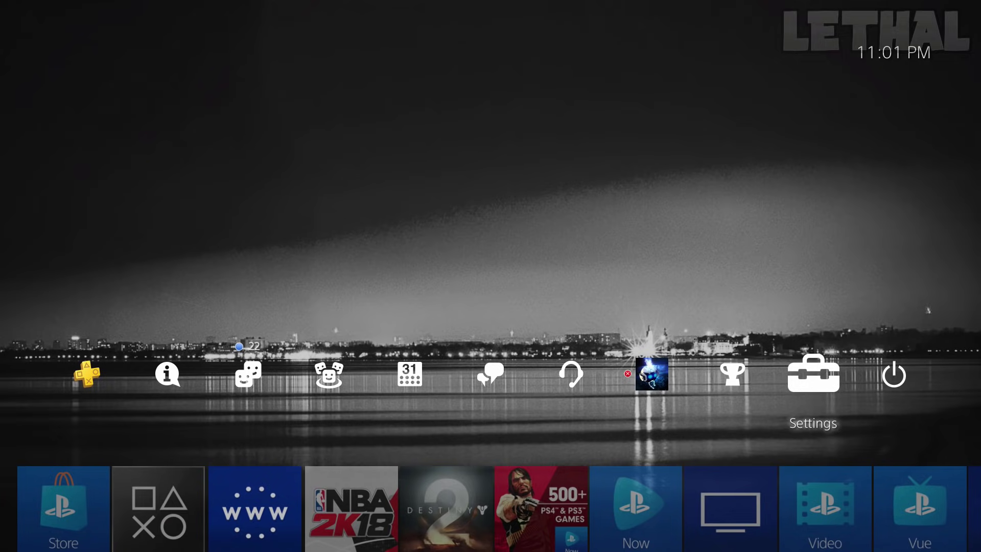
pyautogui.press('Return')
pyautogui.press('Down')
pyautogui.press('Down')
pyautogui.press('Down')
pyautogui.press('Down')
pyautogui.press('Down')
pyautogui.press('Down')
pyautogui.press('Down')
pyautogui.press('Down')
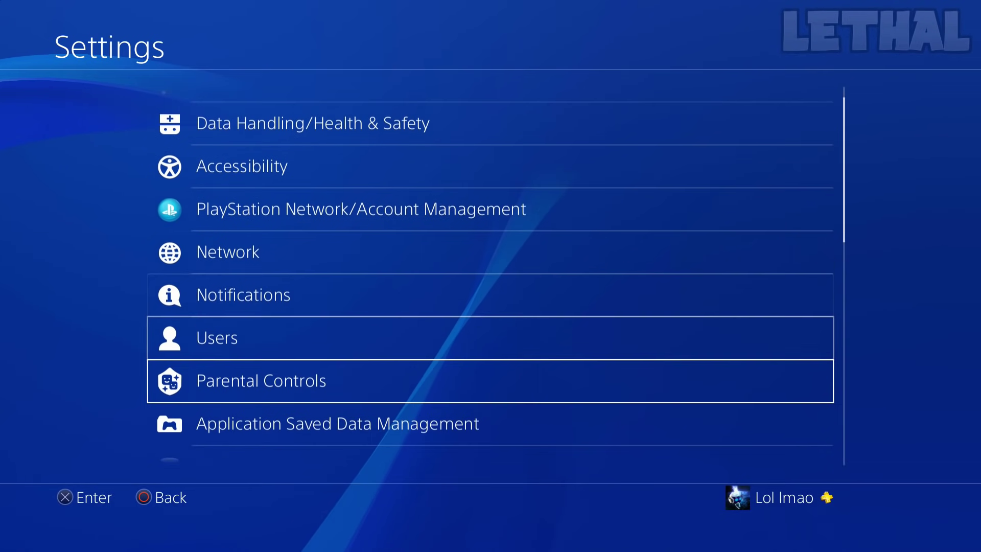
pyautogui.press('Down')
pyautogui.press('Down')
pyautogui.press('Down')
pyautogui.press('Down')
pyautogui.press('Down')
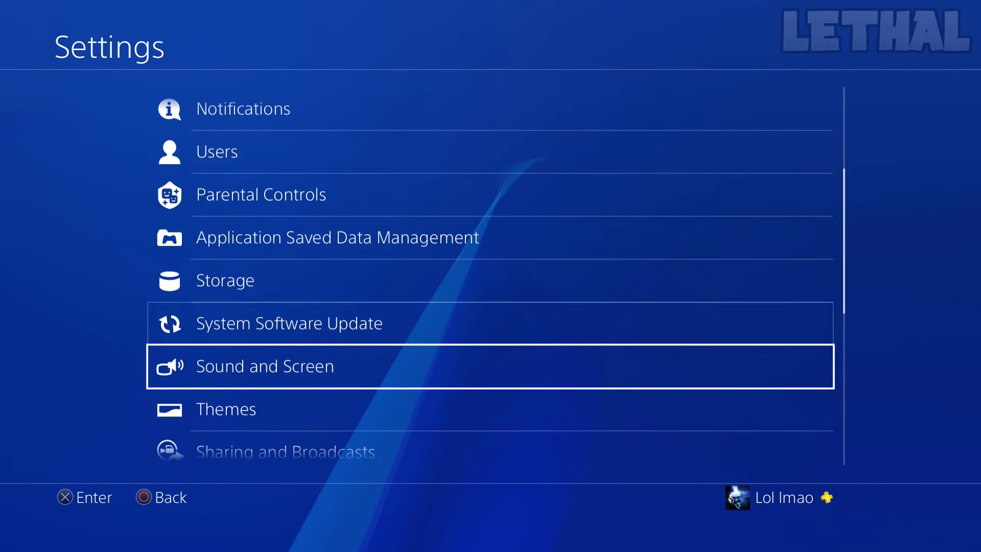
pyautogui.press('Return')
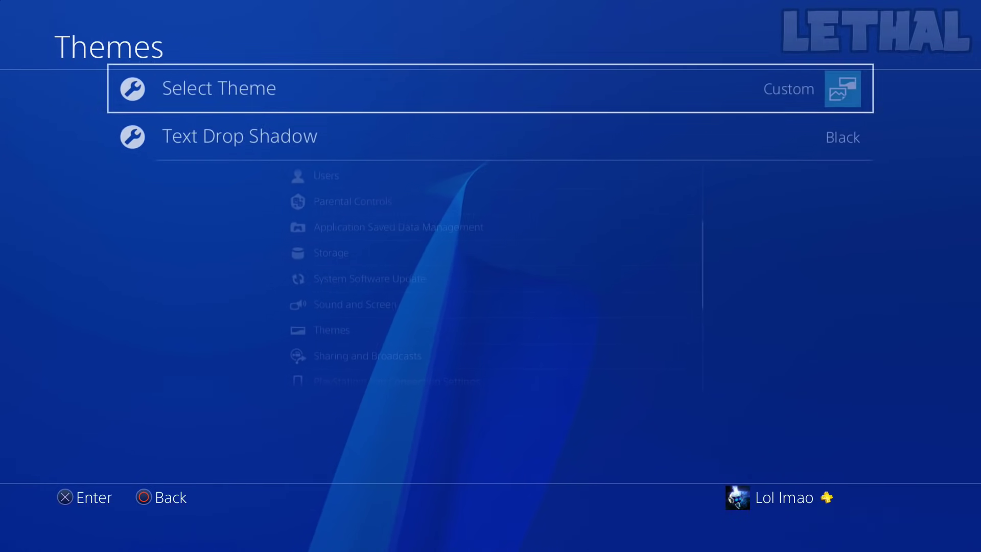
# - Choose the Custom theme and pick the sunset mountain screenshot from All as background
pyautogui.press('Return')
pyautogui.press('Down')
pyautogui.press('Down')
pyautogui.press('Down')
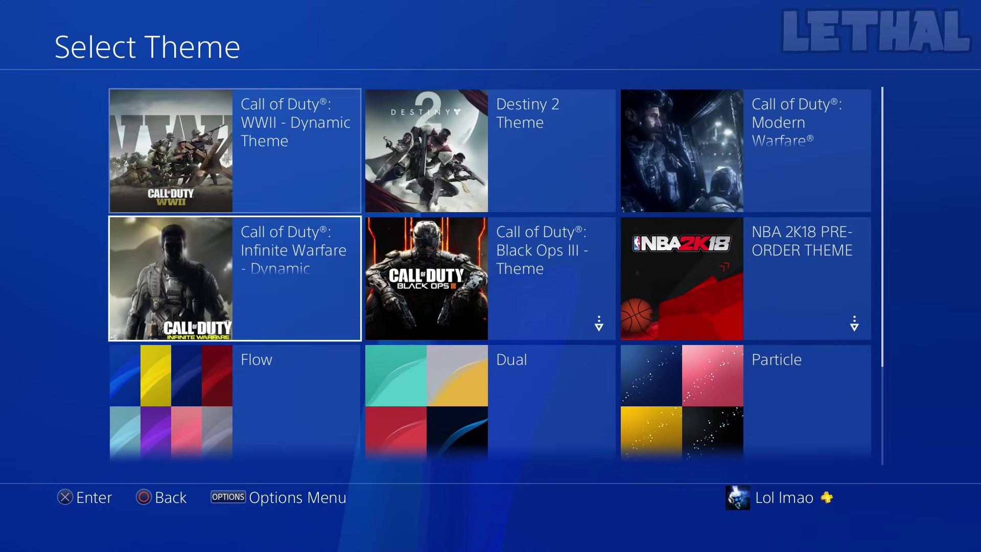
pyautogui.press('Return')
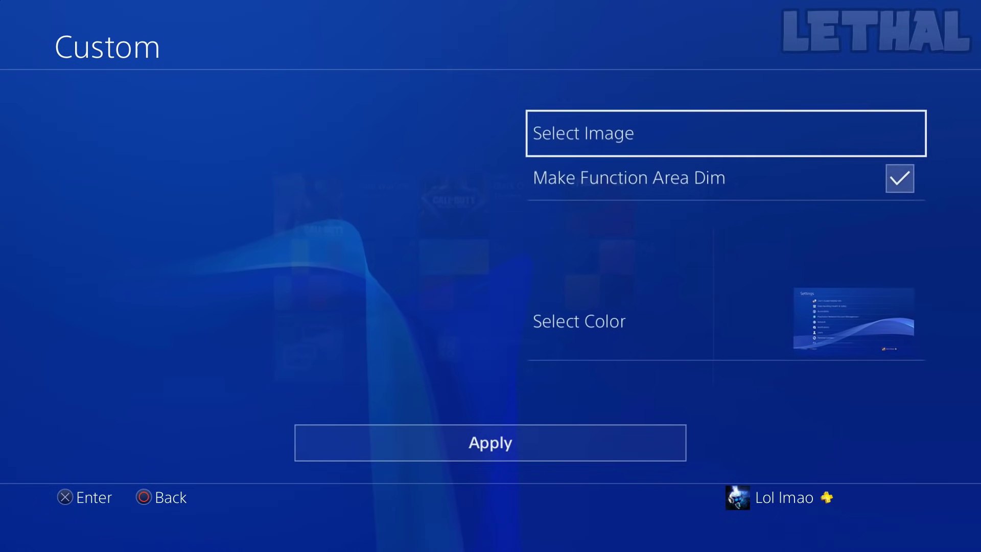
pyautogui.press('Return')
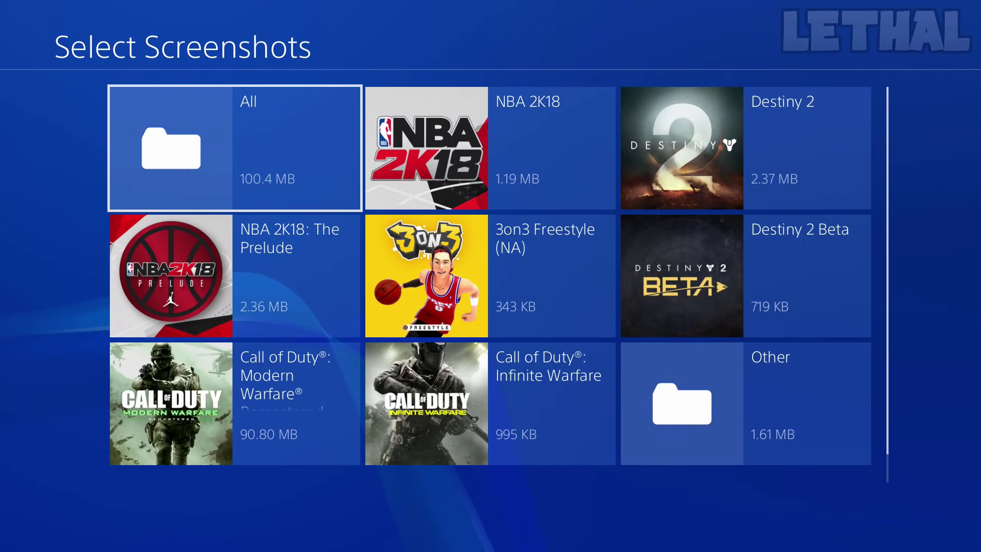
pyautogui.press('Return')
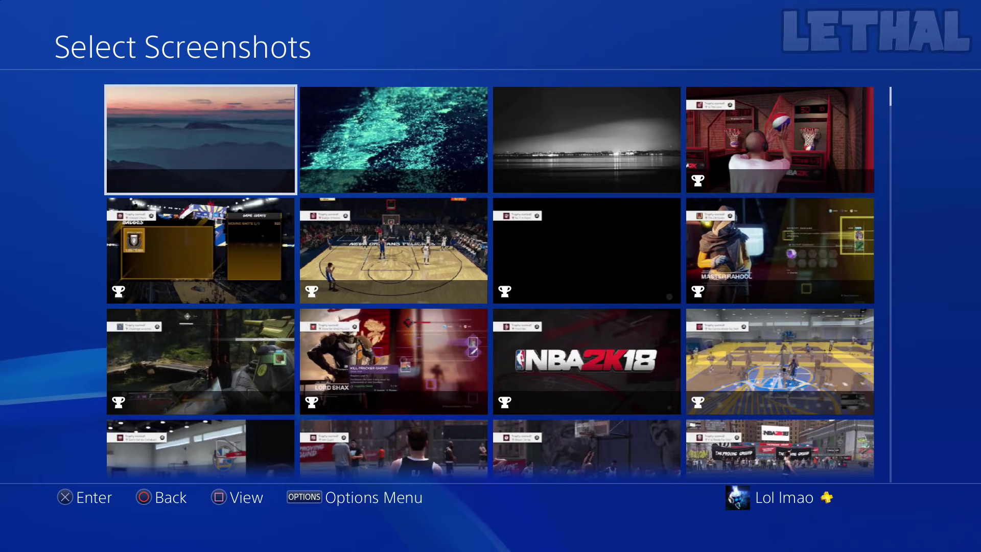
pyautogui.press('Return')
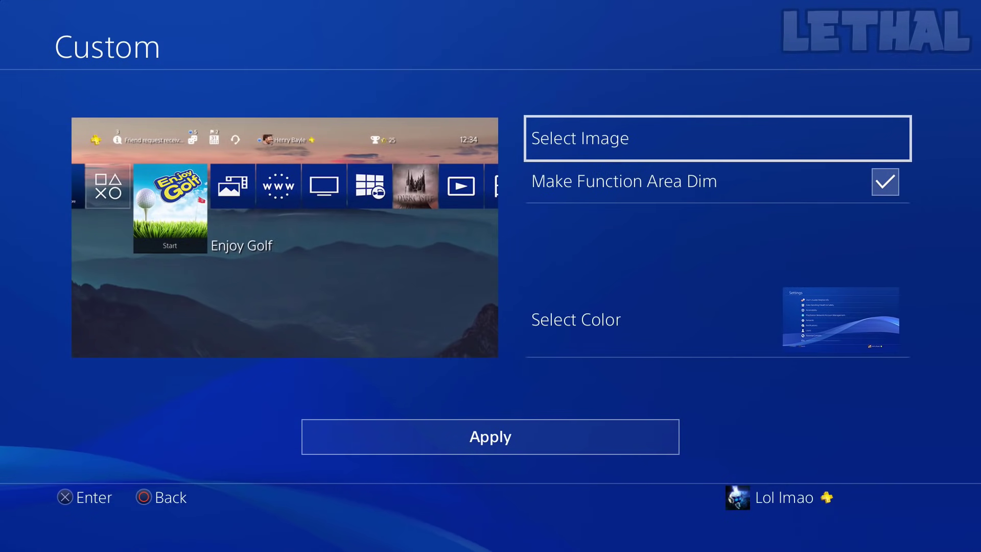
# - Browse the screenshot thumbnails again, then keep the sunset mountain image as background
pyautogui.press('Return')
pyautogui.press('Return')
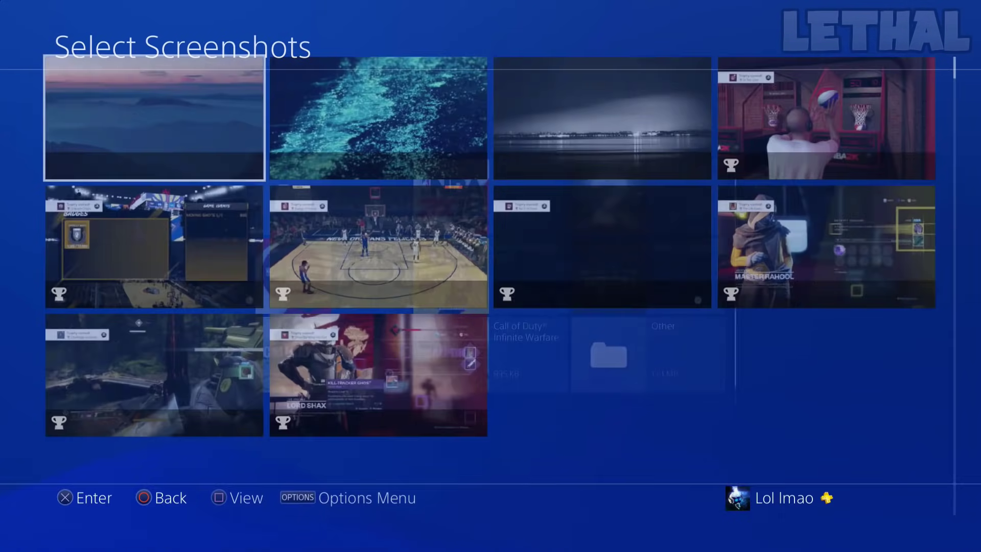
pyautogui.press('Right')
pyautogui.press('Right')
pyautogui.press('Down')
pyautogui.press('Right')
pyautogui.press('Up')
pyautogui.press('Down')
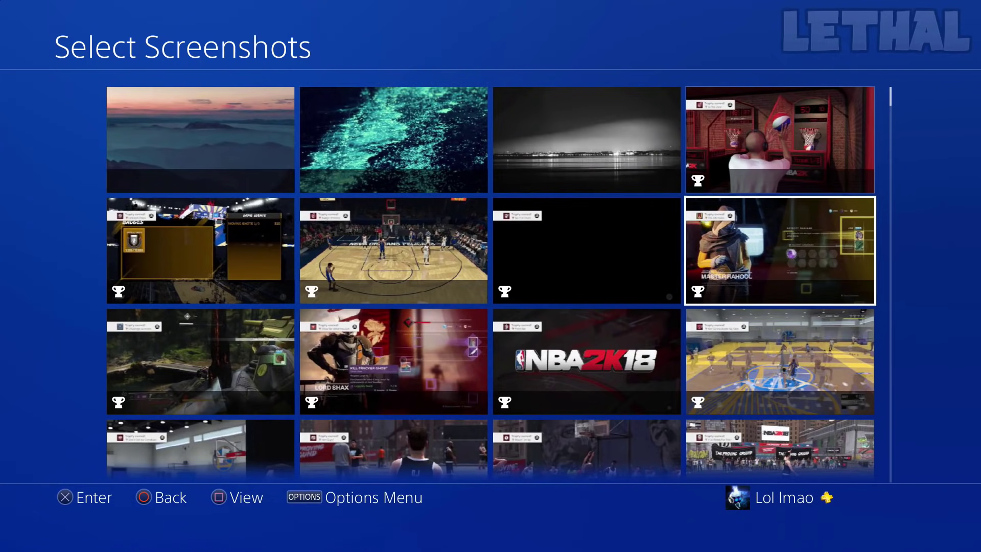
pyautogui.press('Left')
pyautogui.press('Left')
pyautogui.press('Left')
pyautogui.press('Right')
pyautogui.press('Right')
pyautogui.press('Down')
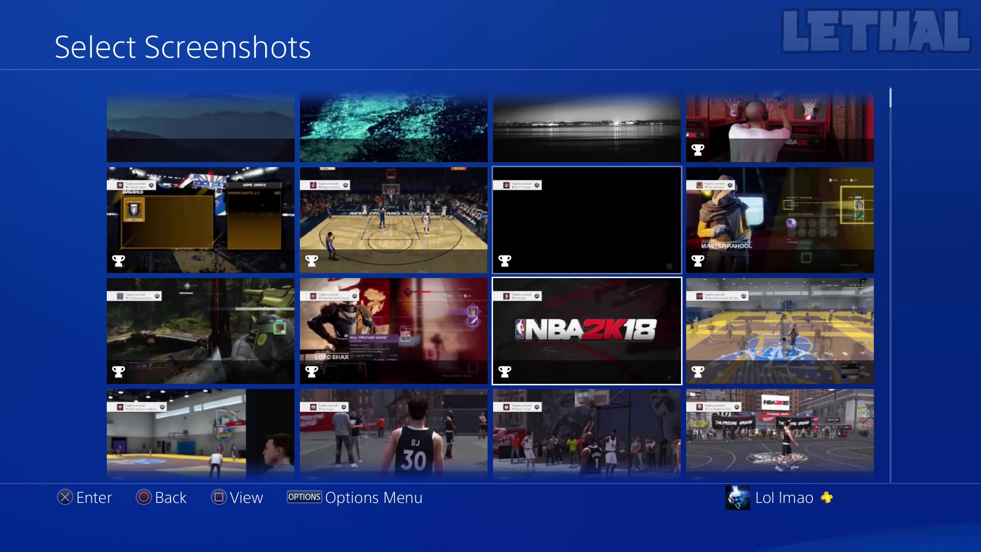
pyautogui.press('Down')
pyautogui.press('Down')
pyautogui.press('Up')
pyautogui.press('Up')
pyautogui.press('Up')
pyautogui.press('Up')
pyautogui.press('Left')
pyautogui.press('Left')
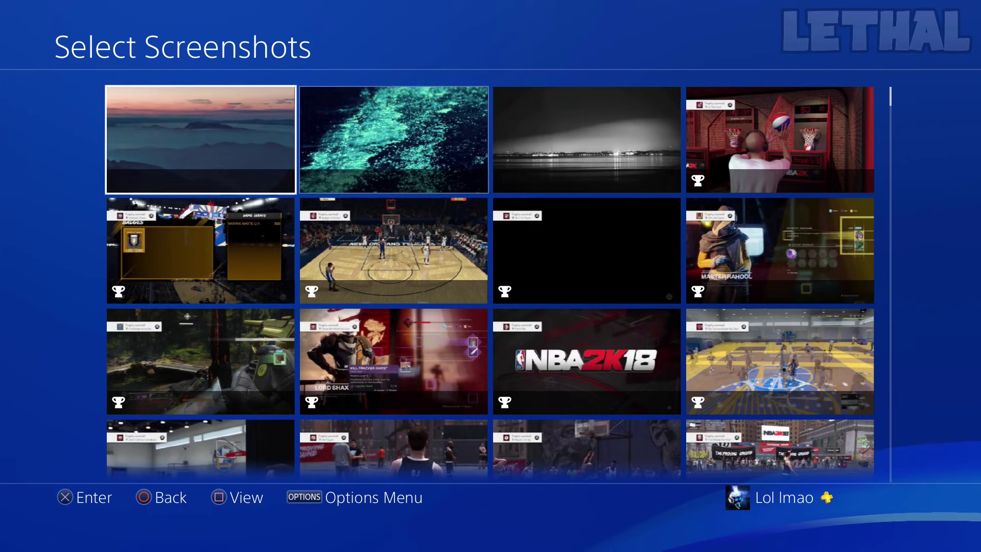
pyautogui.press('Right')
pyautogui.press('Right')
pyautogui.press('Left')
pyautogui.press('Left')
pyautogui.press('Right')
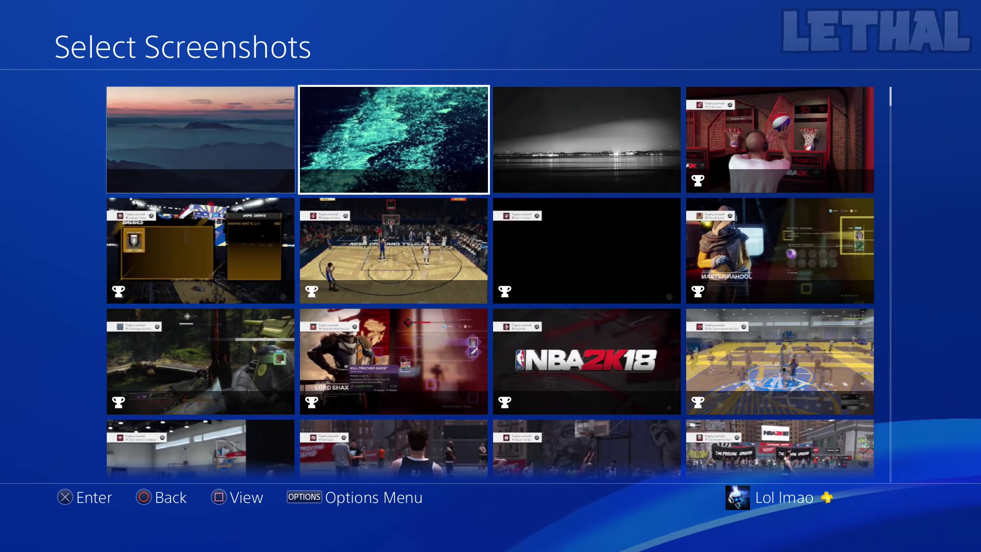
pyautogui.press('Left')
pyautogui.press('Return')
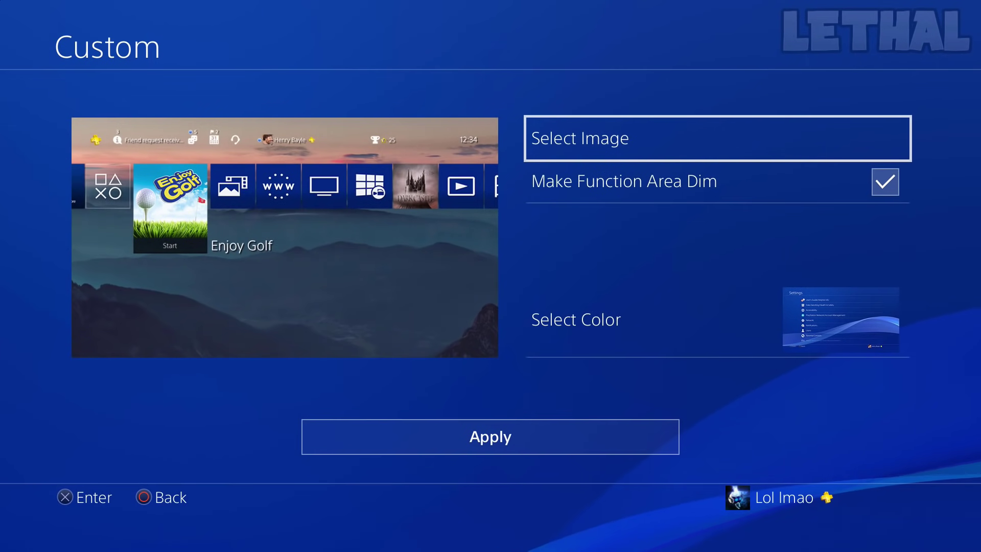
# - Apply the Custom theme and back out to see the mountain wallpaper on the home screen
pyautogui.press('Down')
pyautogui.press('Up')
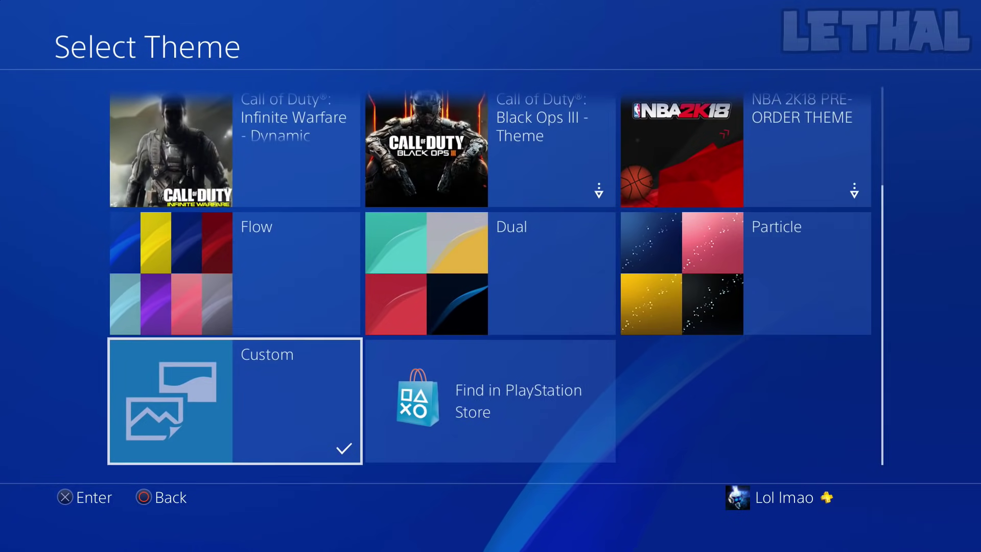
pyautogui.press('Escape')
pyautogui.press('Escape')
pyautogui.press('Escape')
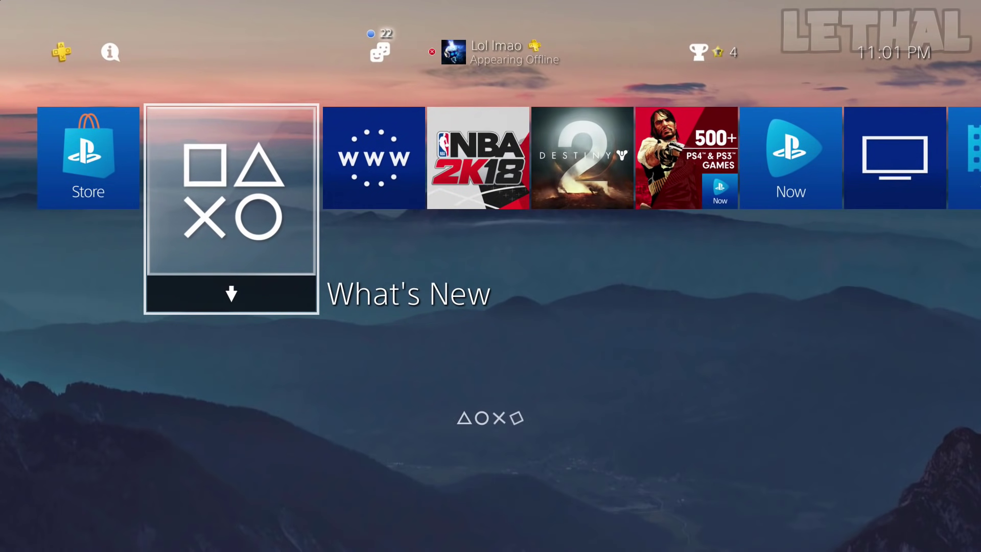
pyautogui.press('Up')
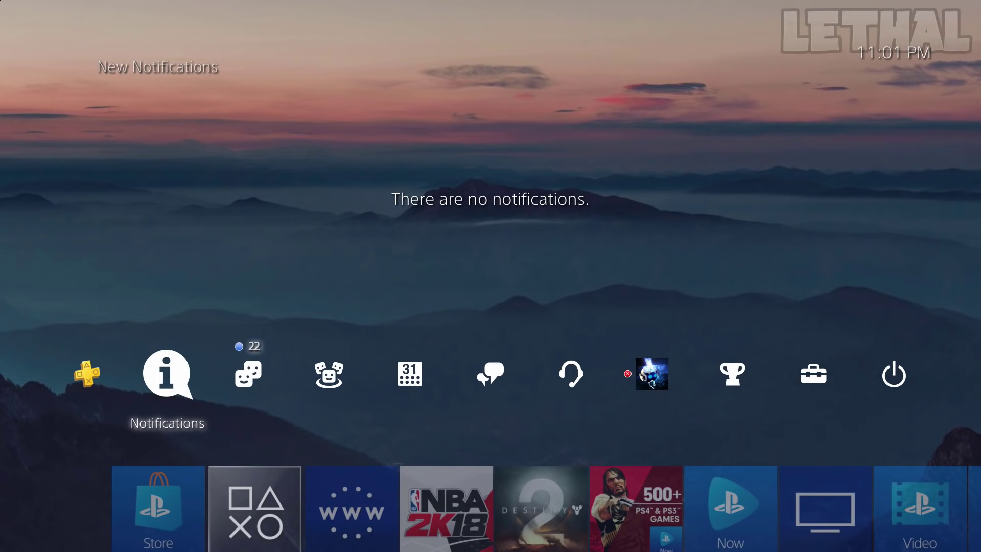
pyautogui.press('Down')
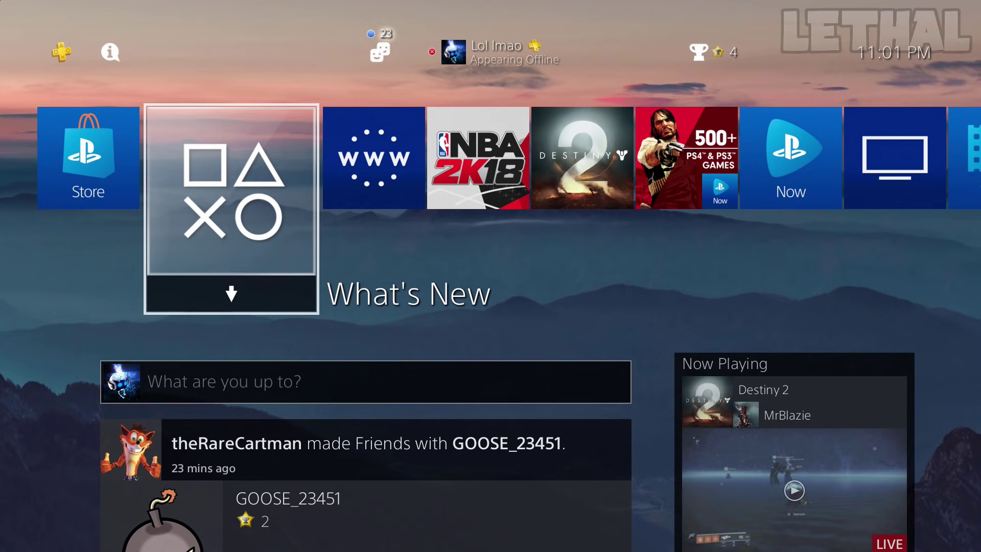
pyautogui.press('Right')
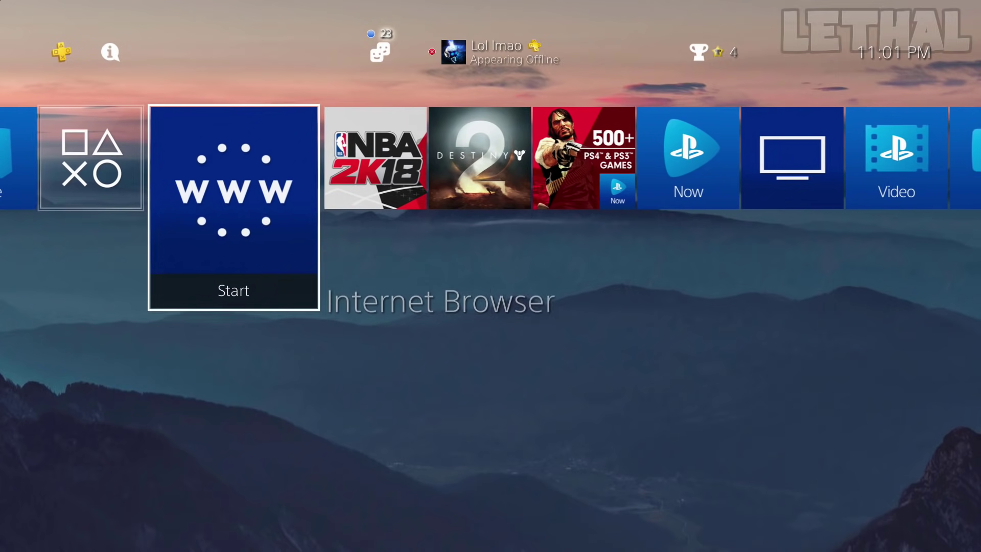
# - Return to Settings > Themes and open the theme list at Custom
pyautogui.press('Up')
pyautogui.press('Right')
pyautogui.press('Right')
pyautogui.press('Right')
pyautogui.press('Right')
pyautogui.press('Right')
pyautogui.press('Right')
pyautogui.press('Right')
pyautogui.press('Right')
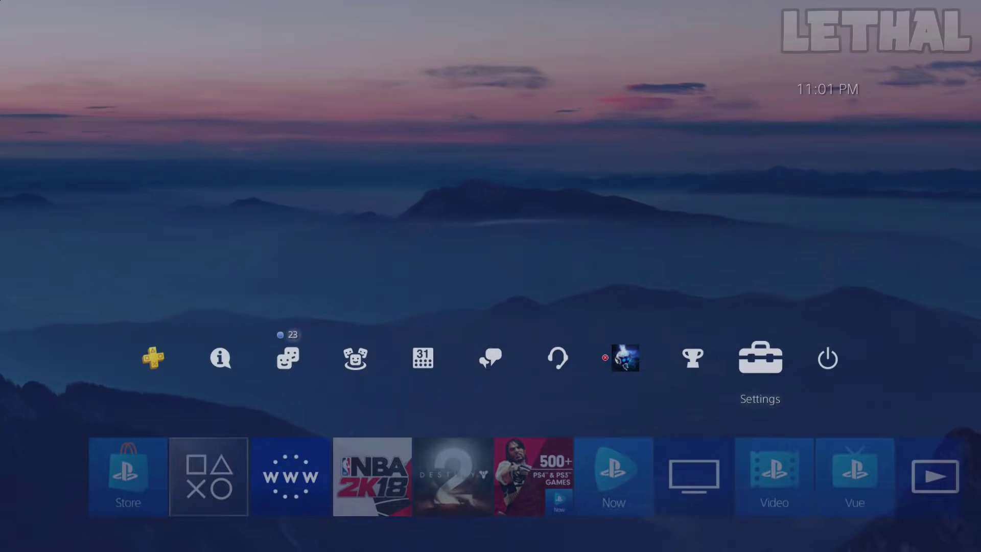
pyautogui.press('Return')
pyautogui.press('Down')
pyautogui.press('Down')
pyautogui.press('Down')
pyautogui.press('Down')
pyautogui.press('Down')
pyautogui.press('Down')
pyautogui.press('Down')
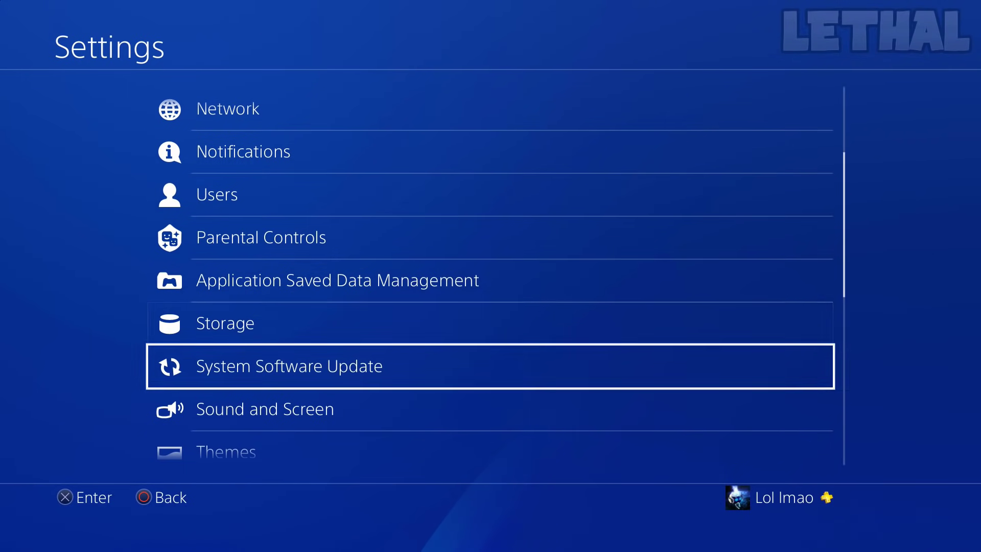
pyautogui.press('Down')
pyautogui.press('Down')
pyautogui.press('Return')
pyautogui.press('Return')
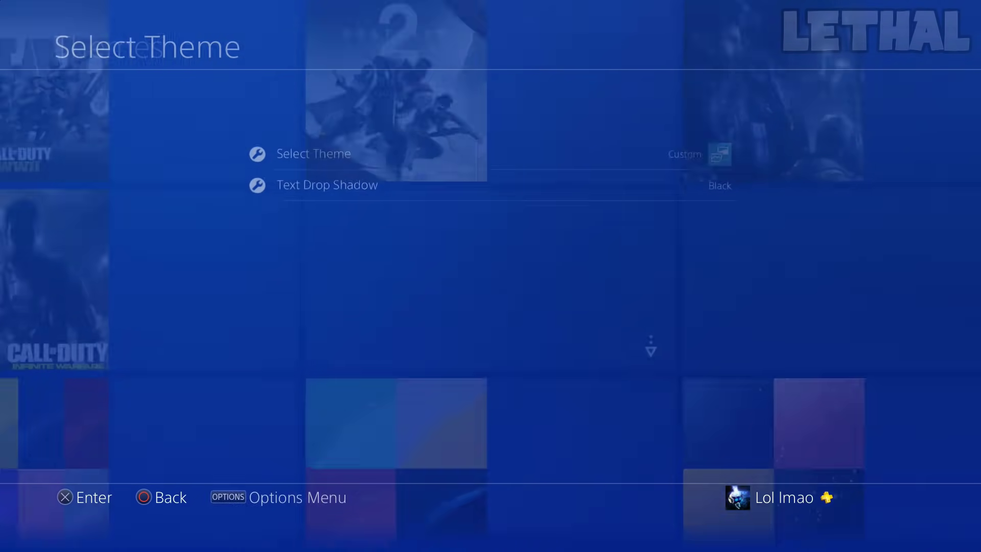
# - Set the teal particle screenshot as the Custom background, apply it, and return home
pyautogui.press('Return')
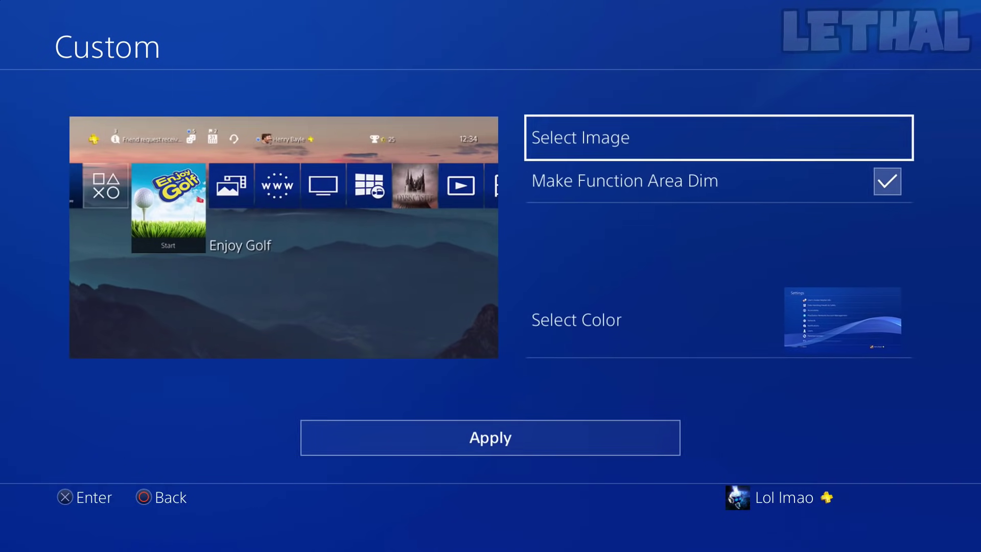
pyautogui.press('Return')
pyautogui.press('Return')
pyautogui.press('Right')
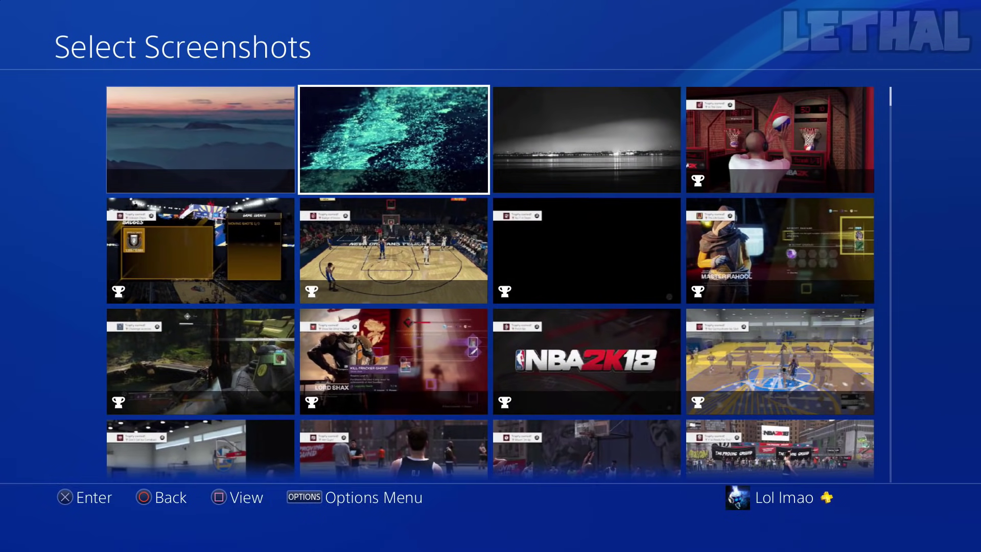
pyautogui.press('Return')
pyautogui.press('Down')
pyautogui.press('Down')
pyautogui.press('Down')
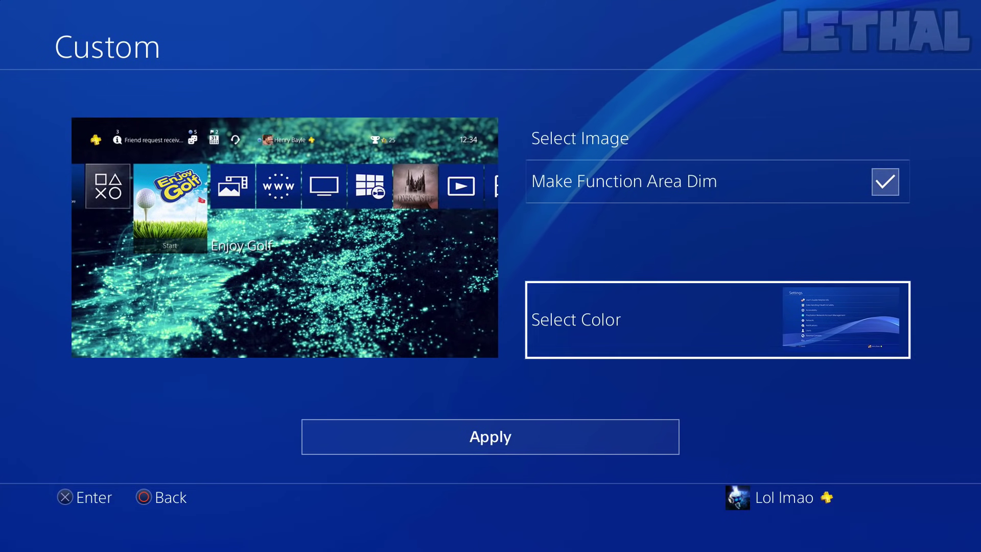
pyautogui.press('Return')
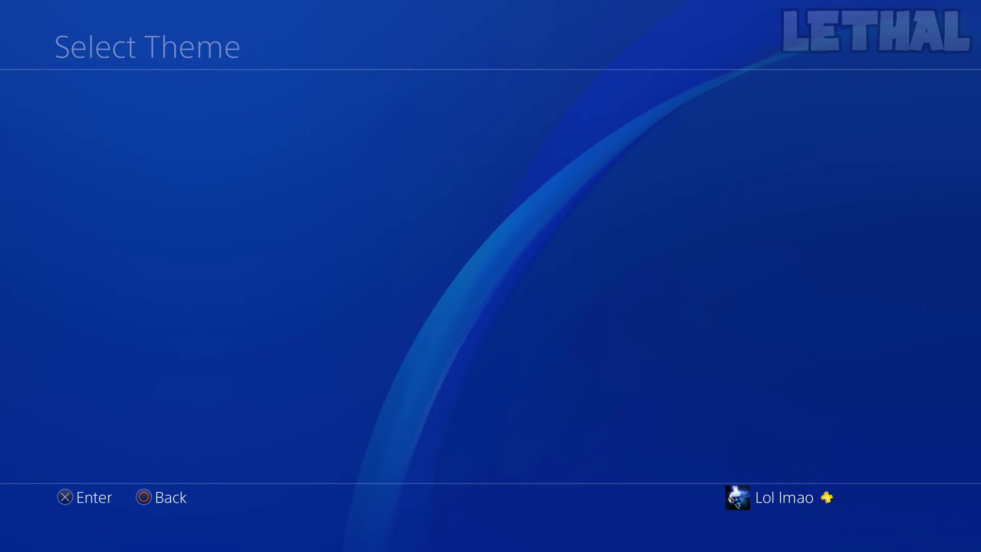
pyautogui.press('Escape')
pyautogui.press('Escape')
pyautogui.press('Escape')
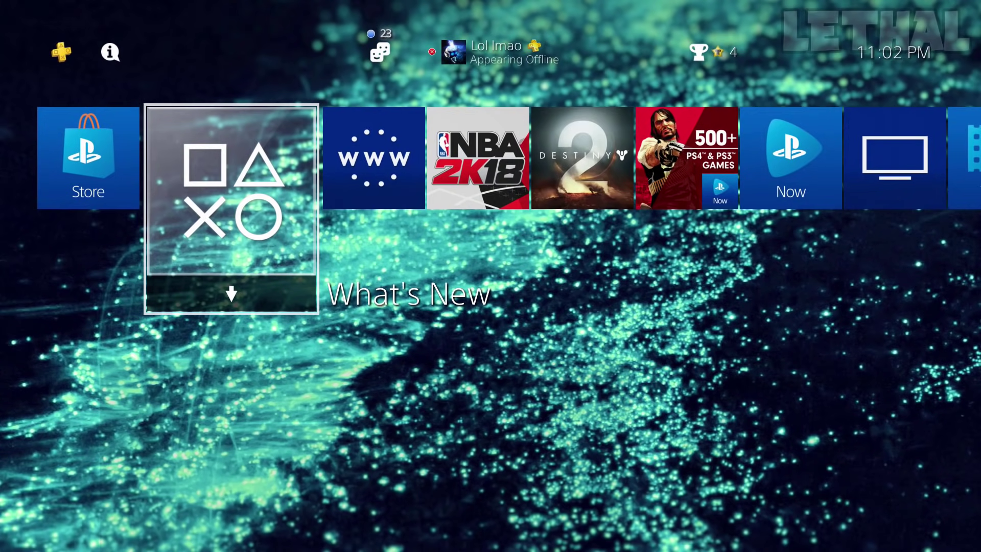
pyautogui.press('Up')
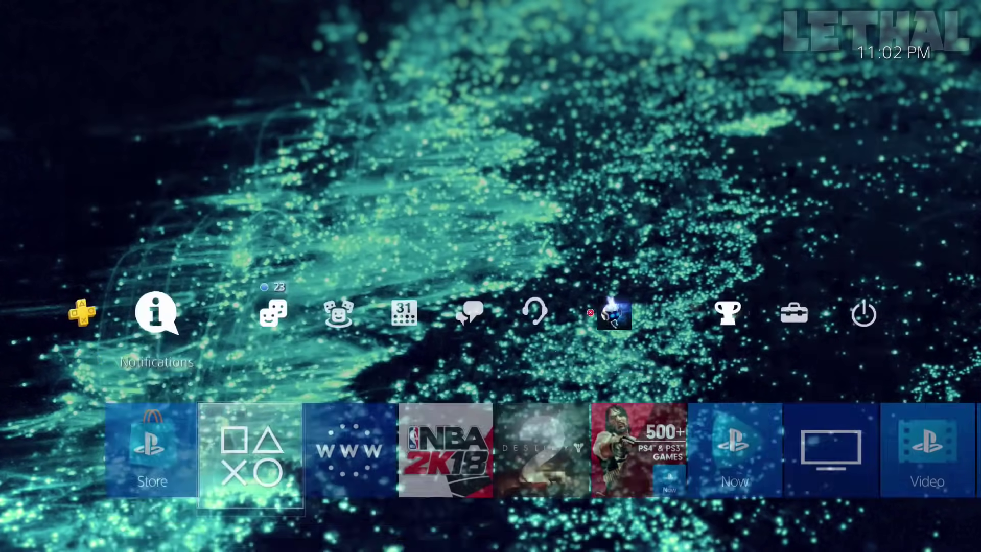
pyautogui.press('Down')
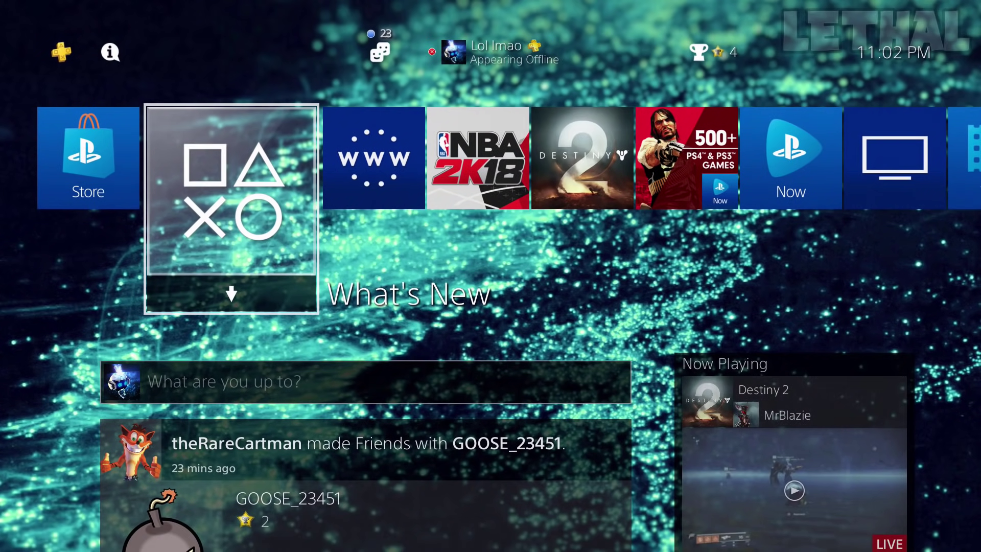